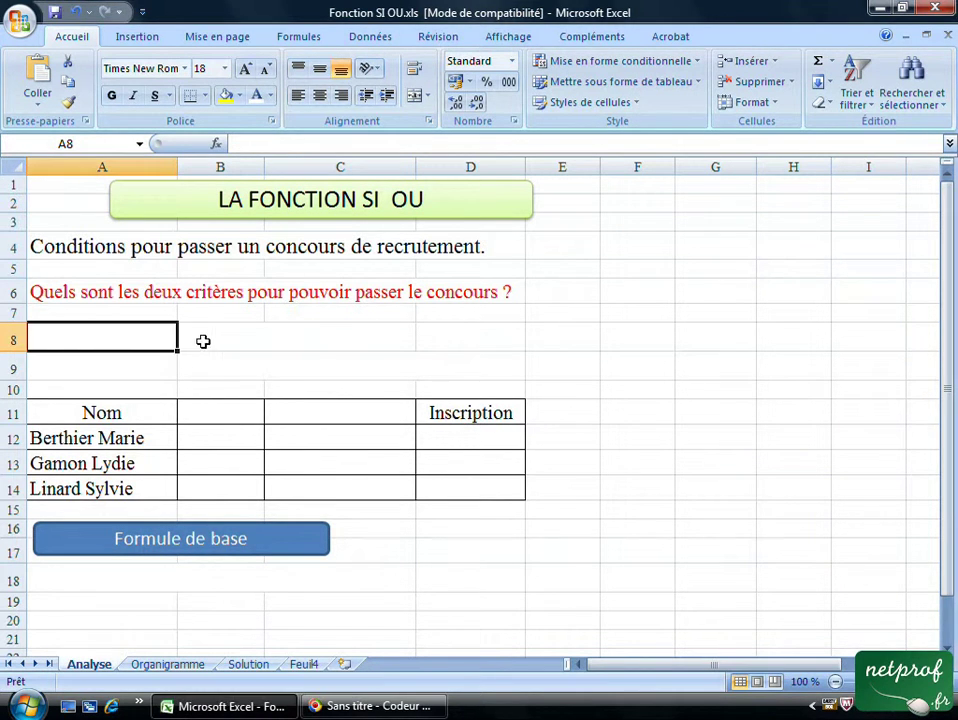
Step: Turn the criteria in B8 (Bac + 5) and B9 (avoir élevé au moins trois enfants) black
click(250, 336)
click(270, 95)
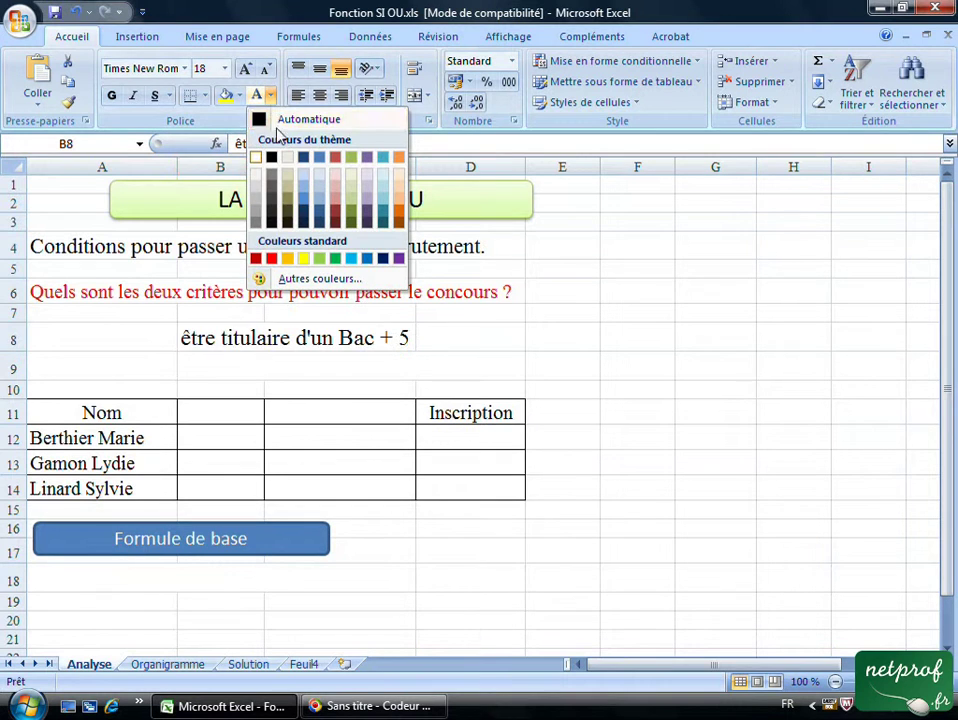
click(258, 120)
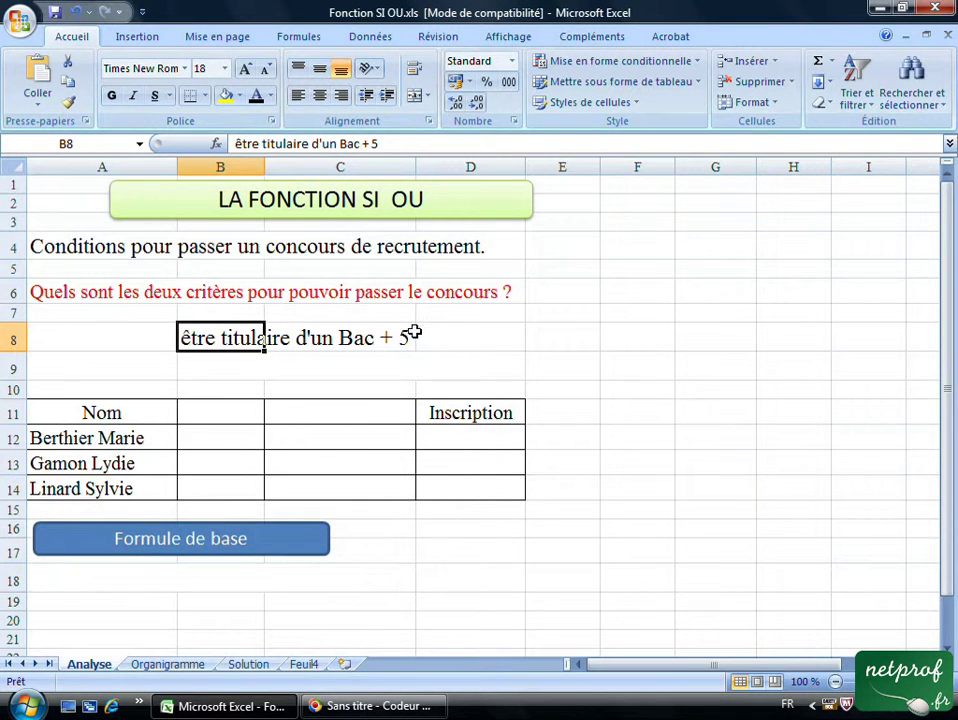
click(62, 366)
click(255, 365)
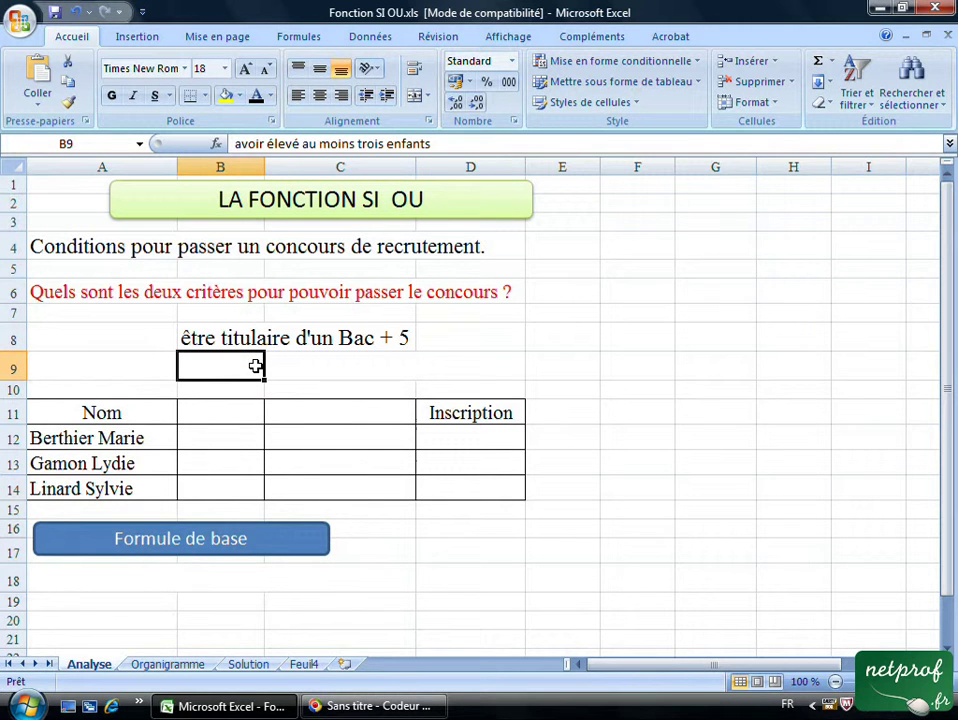
click(255, 97)
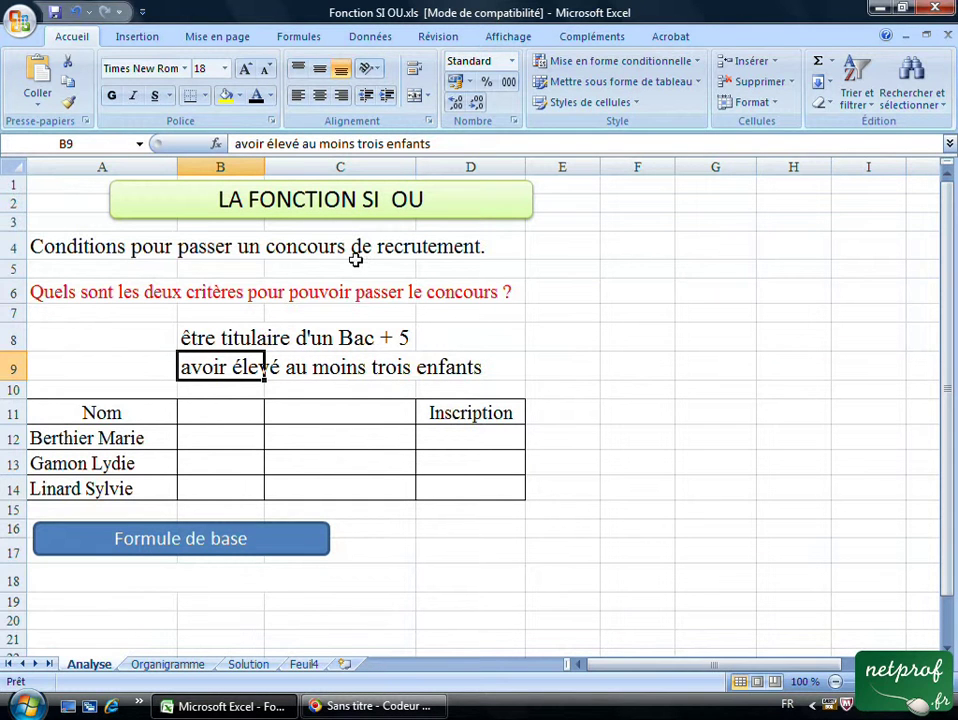
Step: Make the linking word 'ou' in A9 visible in black
click(214, 339)
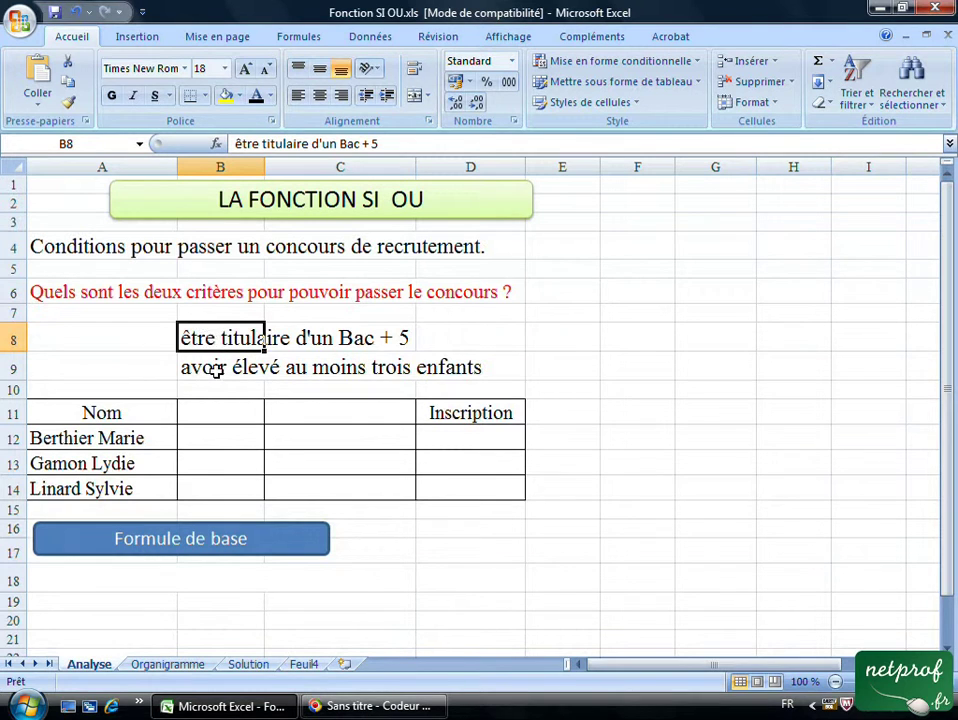
click(215, 370)
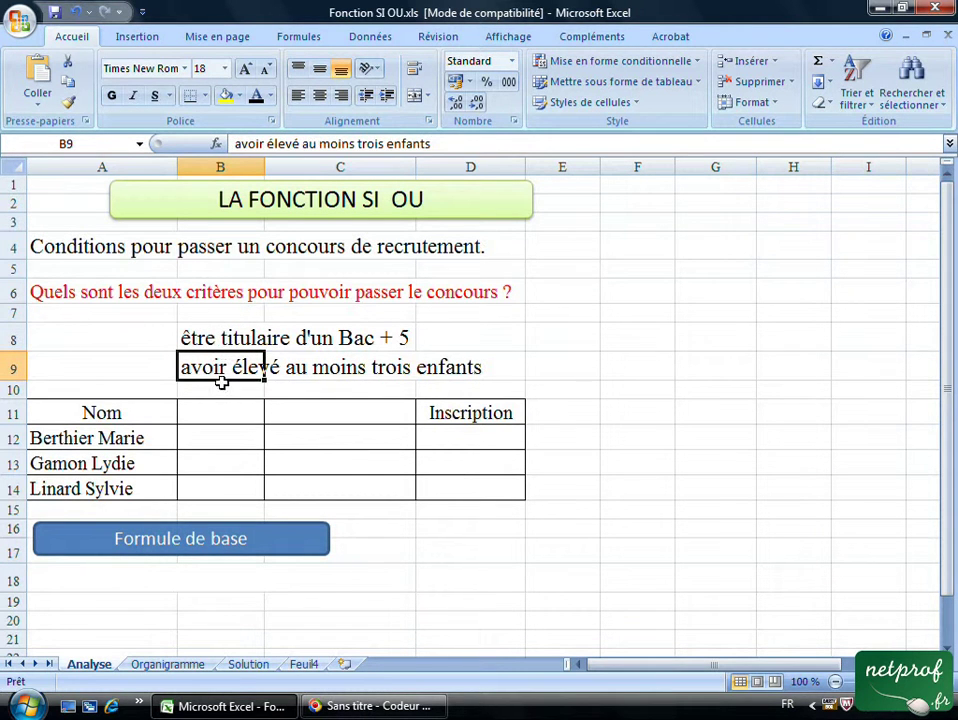
click(150, 366)
click(258, 100)
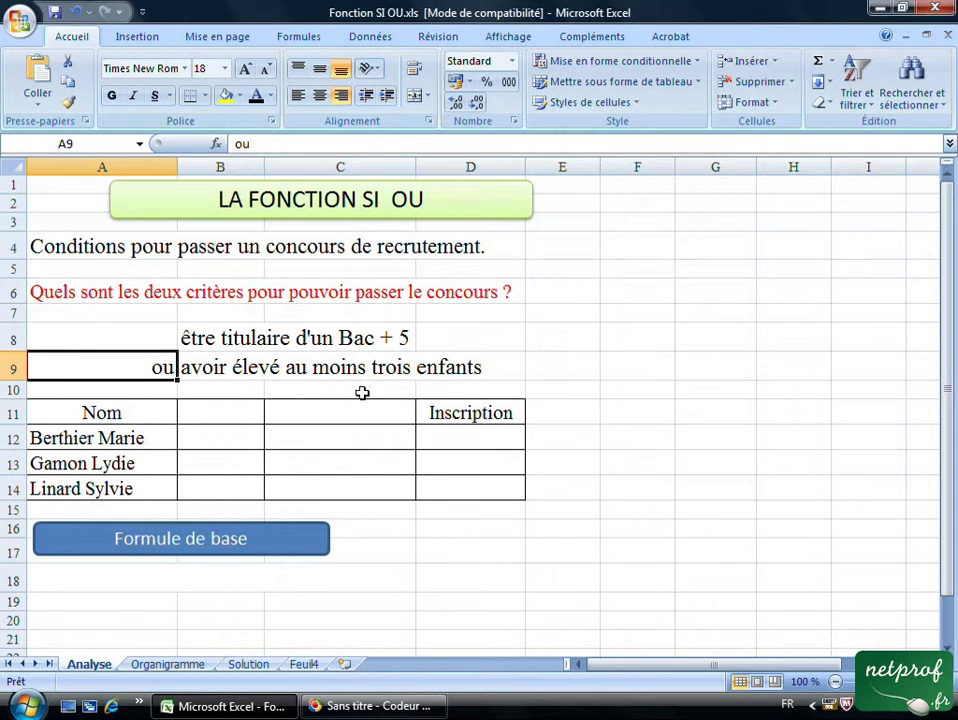
Step: Turn B11:C14 black to show each candidate's Oui/Non Bac + 5 answer and child count
drag(225, 410, 312, 492)
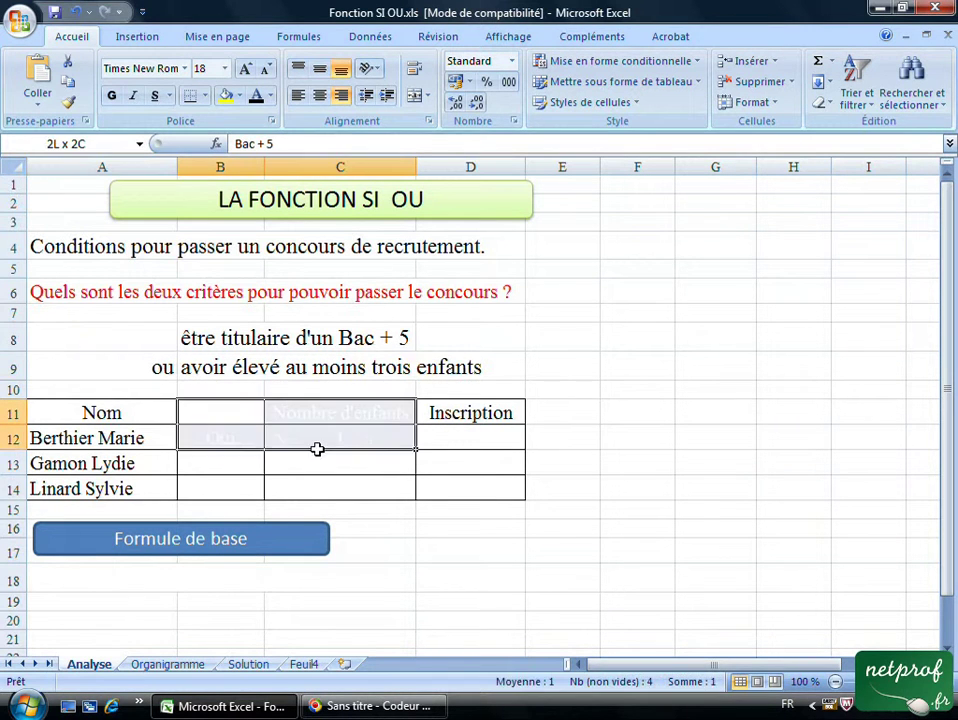
click(252, 96)
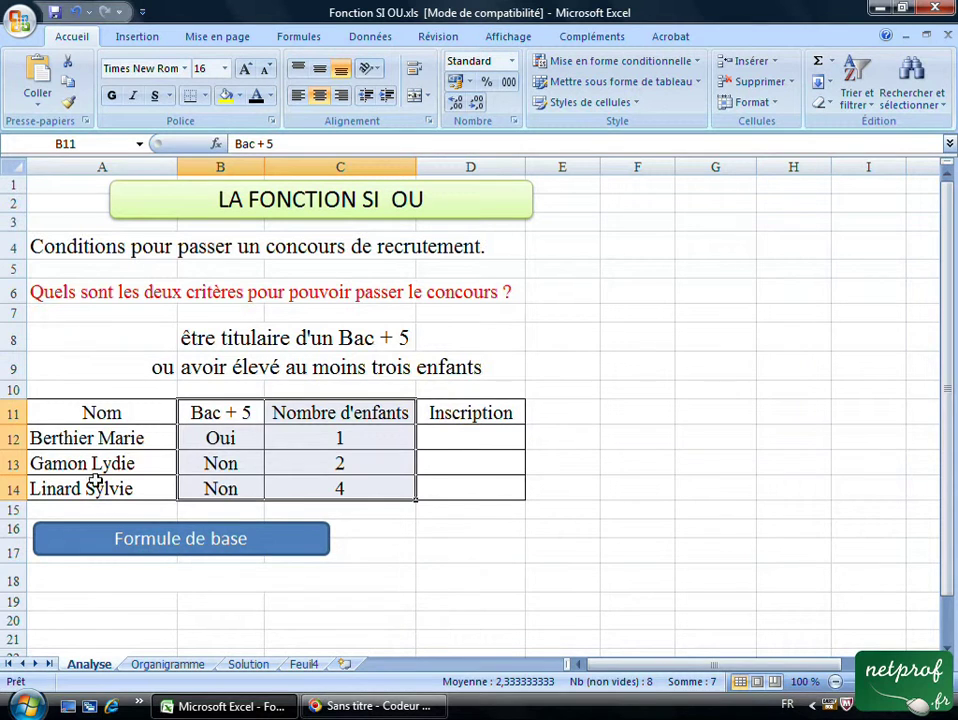
click(100, 438)
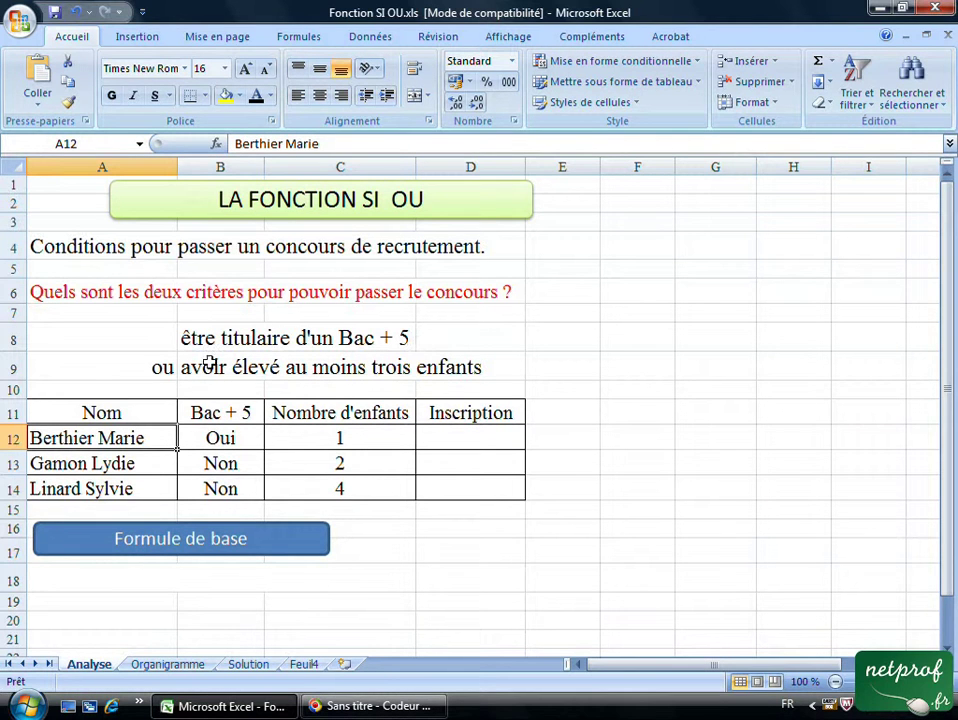
click(318, 436)
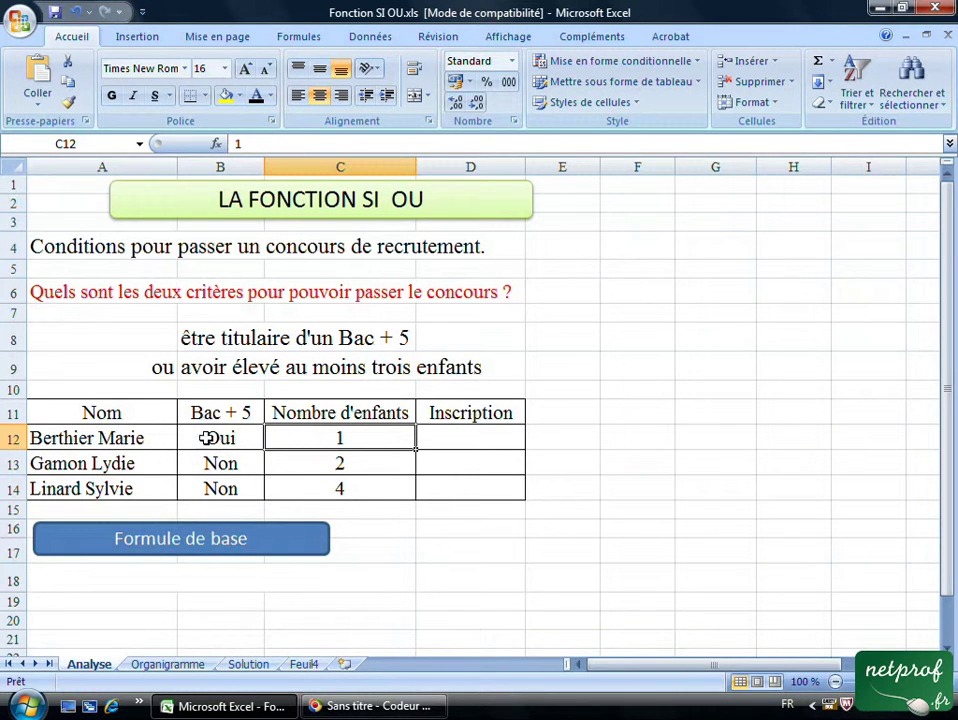
Step: Show the Inscription results OUI, NON and OUI in D12, D13 and D14
click(472, 436)
text(OUI)
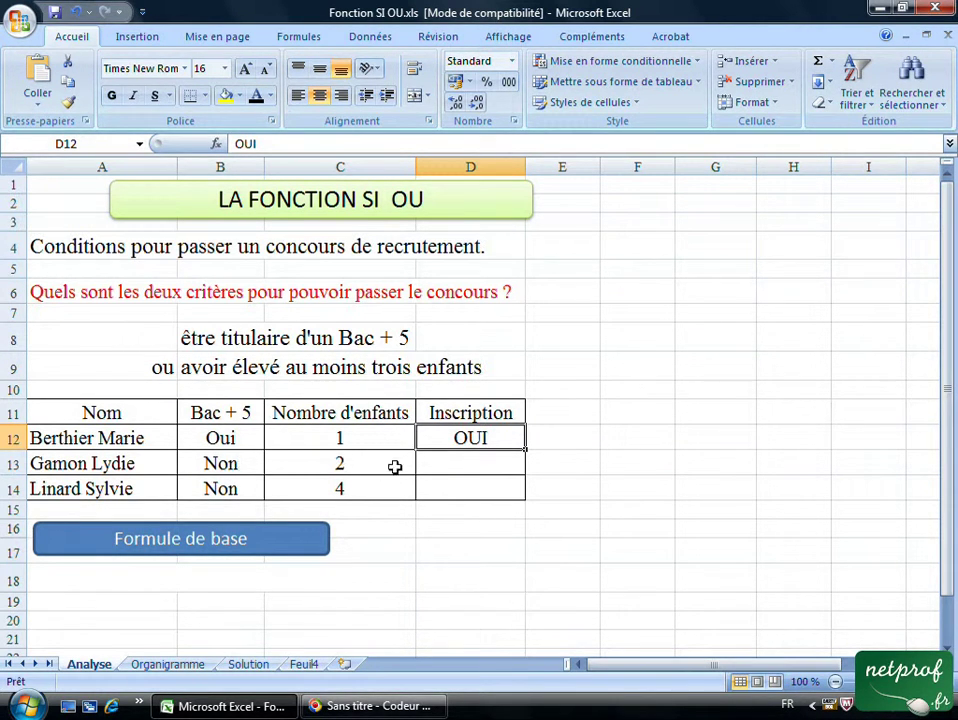
click(466, 466)
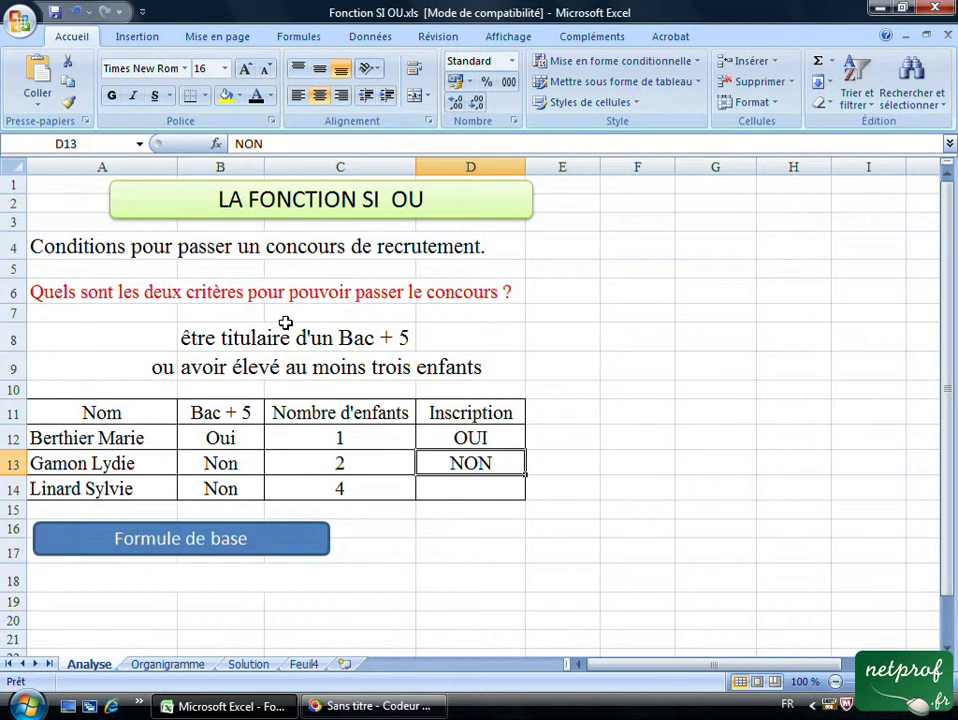
click(460, 487)
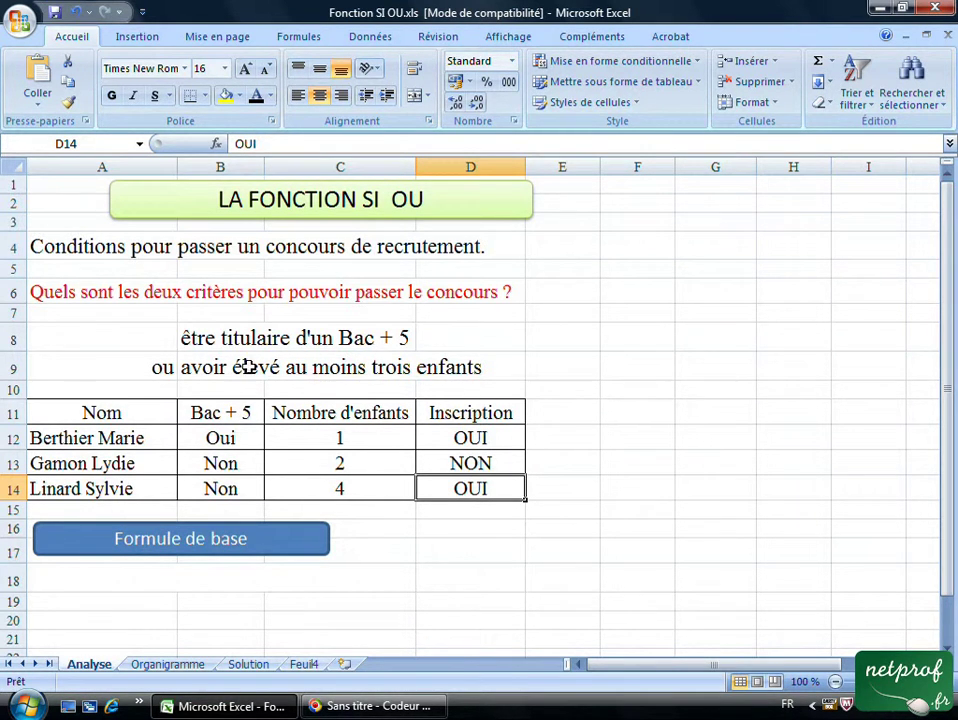
text(OUI)
Step: Display =si(ou(condition1;condition2);vrai;faux) in A18 and highlight its ou(condition1;condition2) part
click(48, 573)
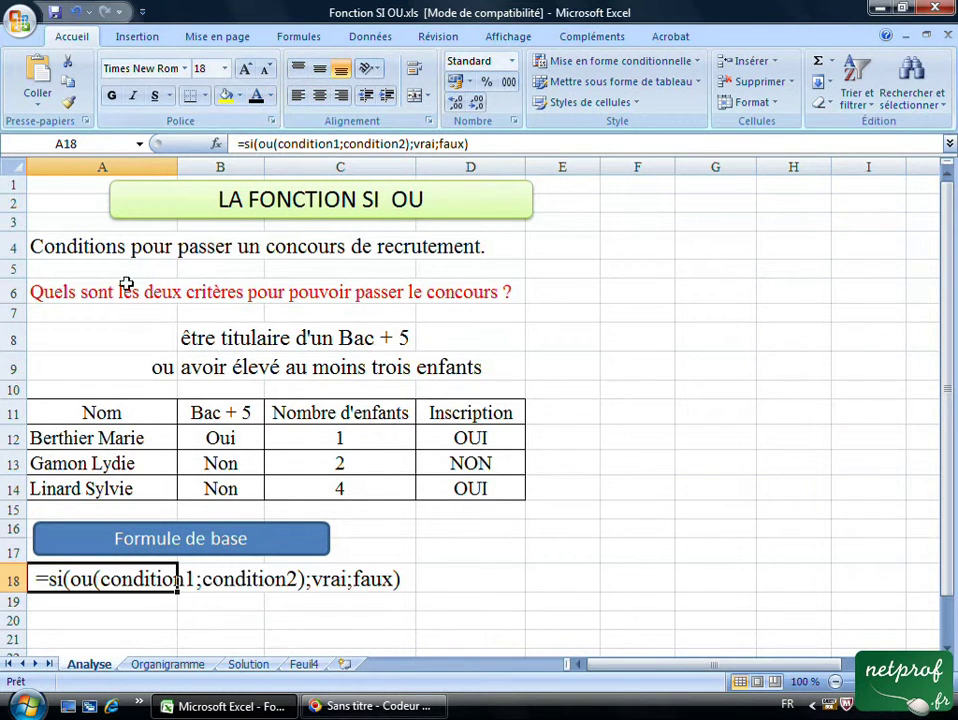
click(80, 618)
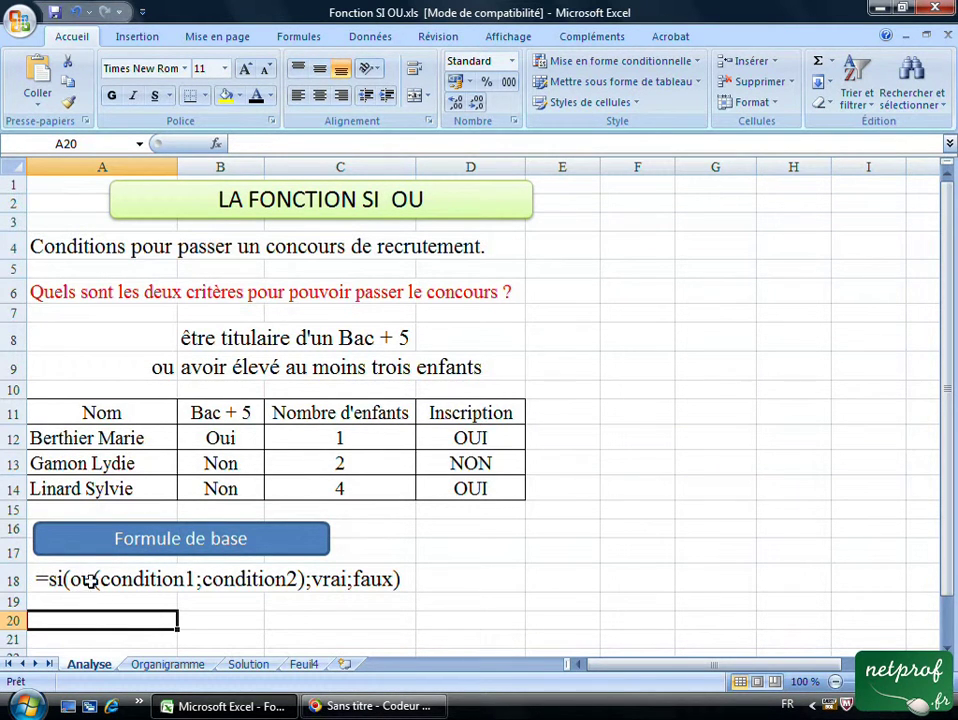
click(30, 580)
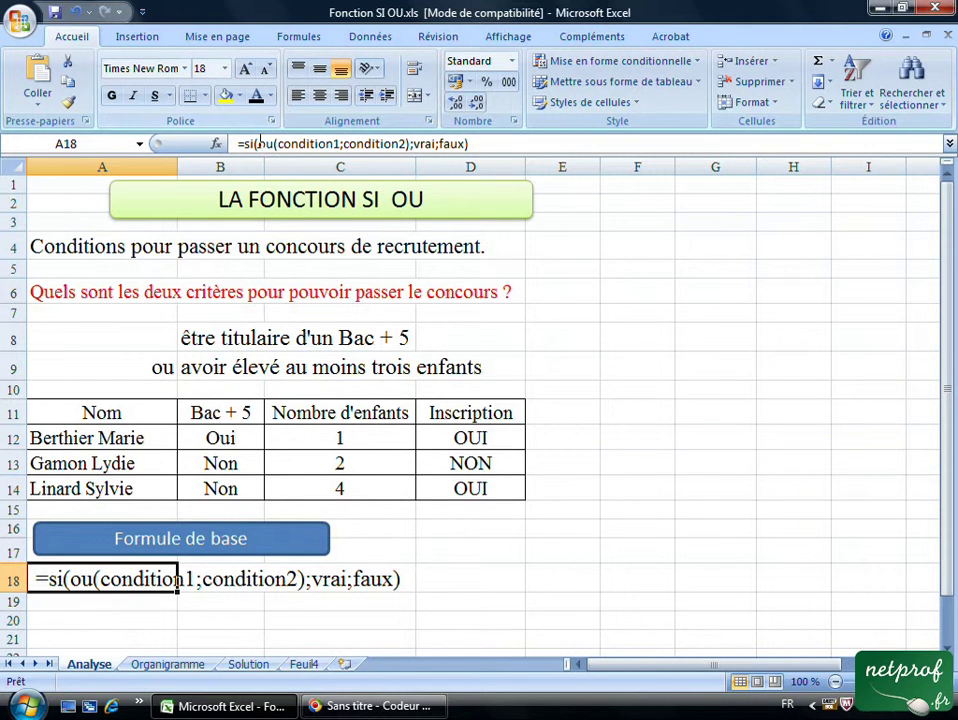
drag(257, 144, 405, 144)
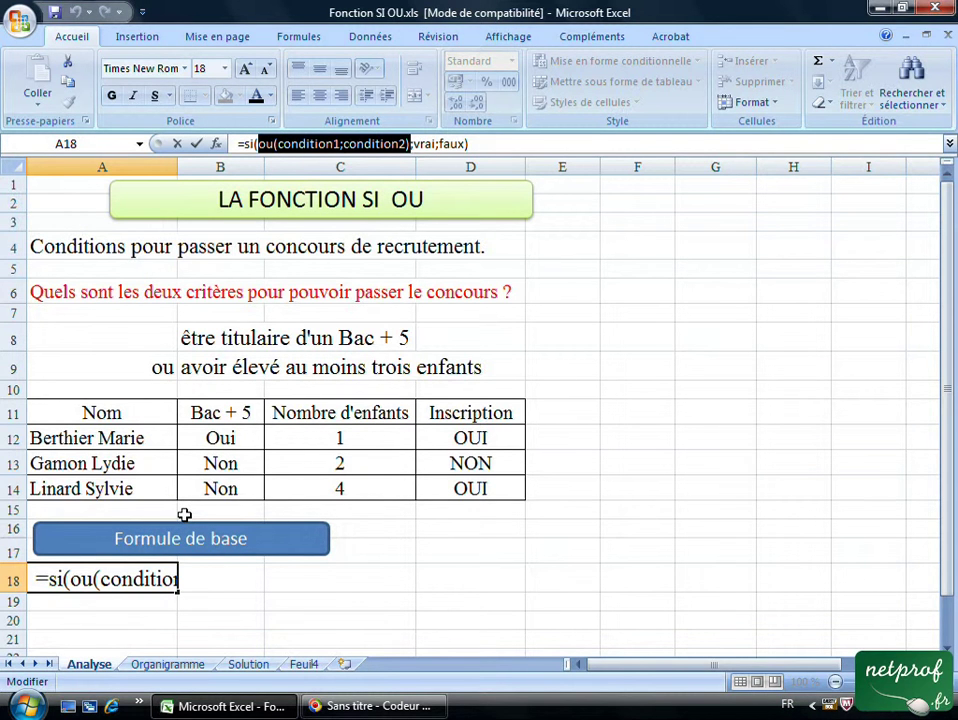
click(75, 619)
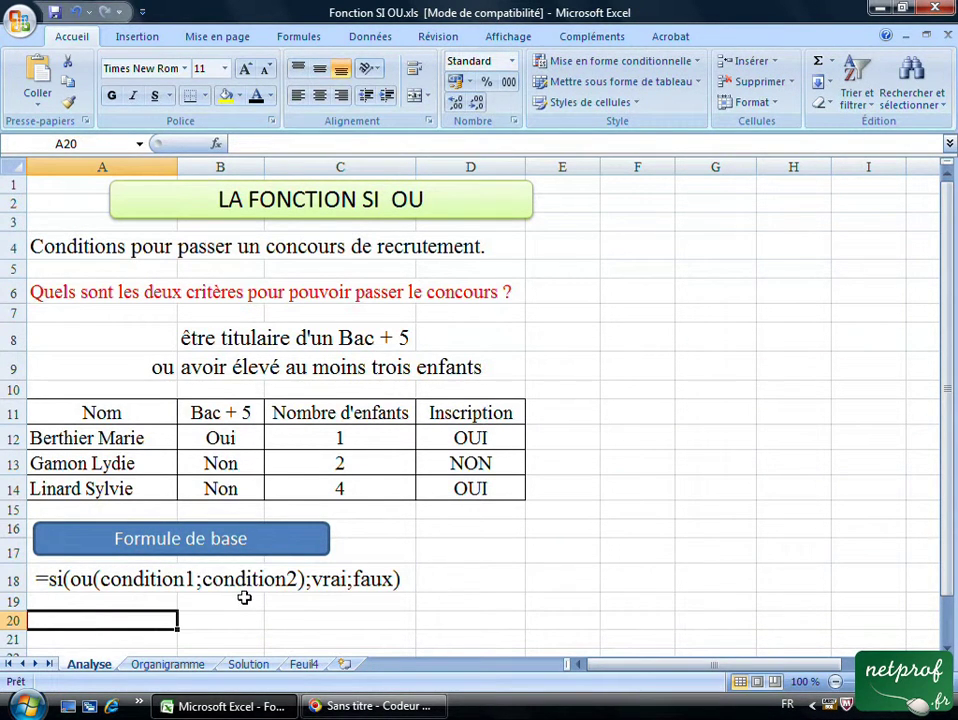
Step: On the Organigramme sheet, show 'BAC + 5' and '3 enfants' in black in the criterion boxes
click(170, 664)
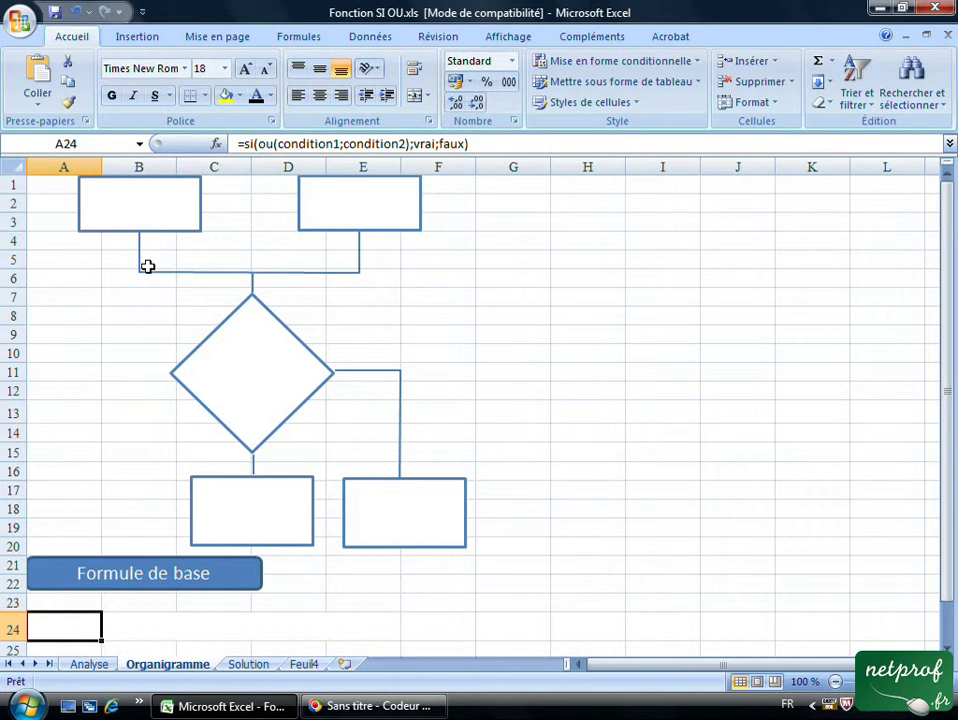
click(130, 196)
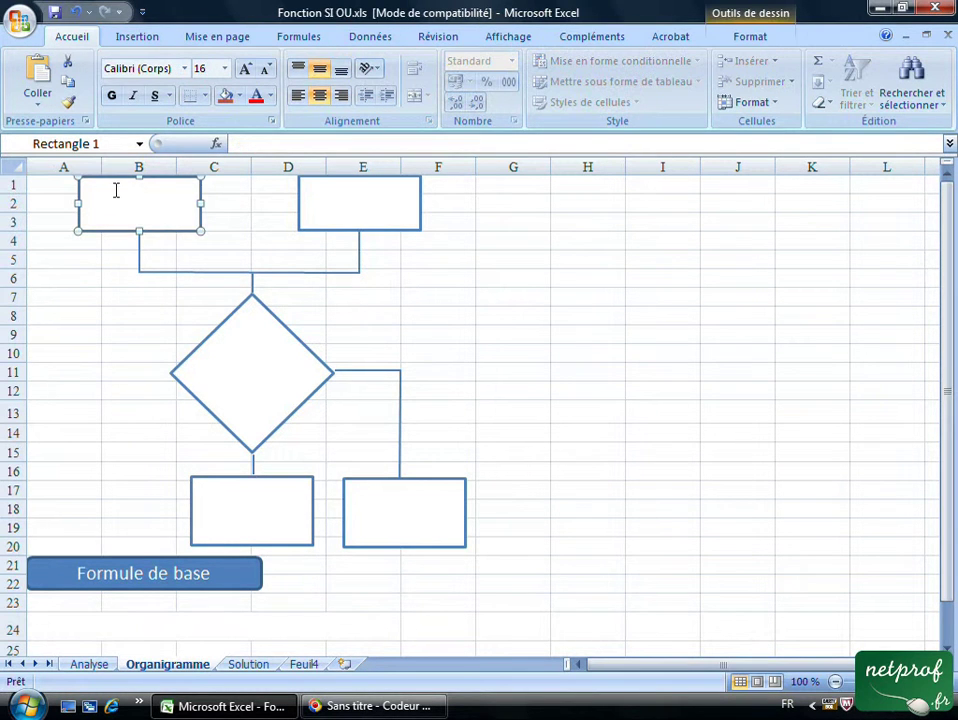
text(BAC + 5)
click(270, 96)
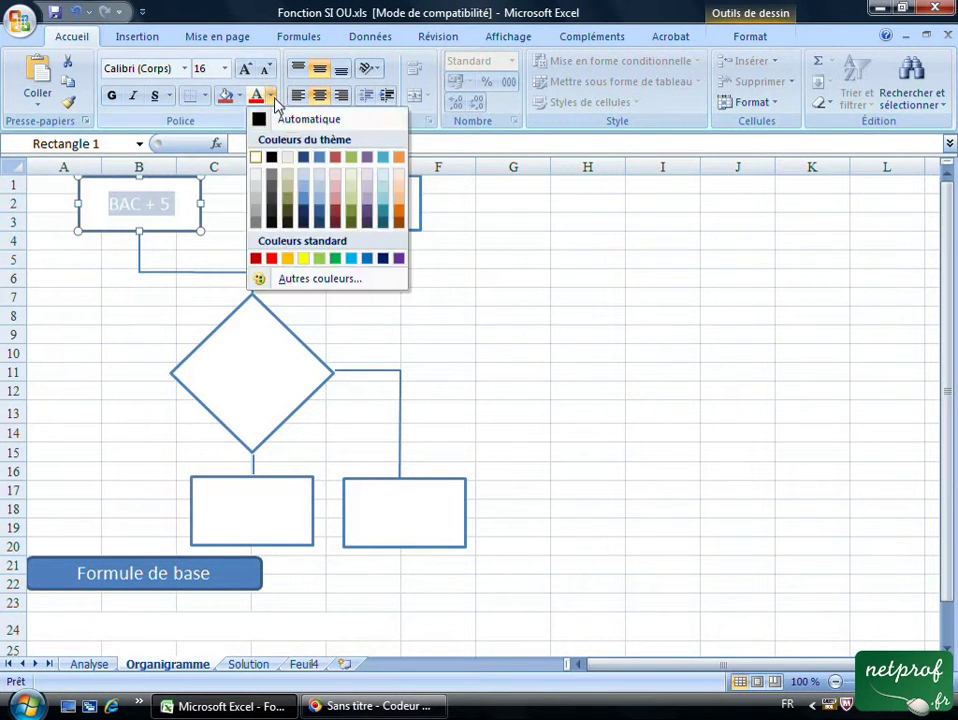
click(285, 119)
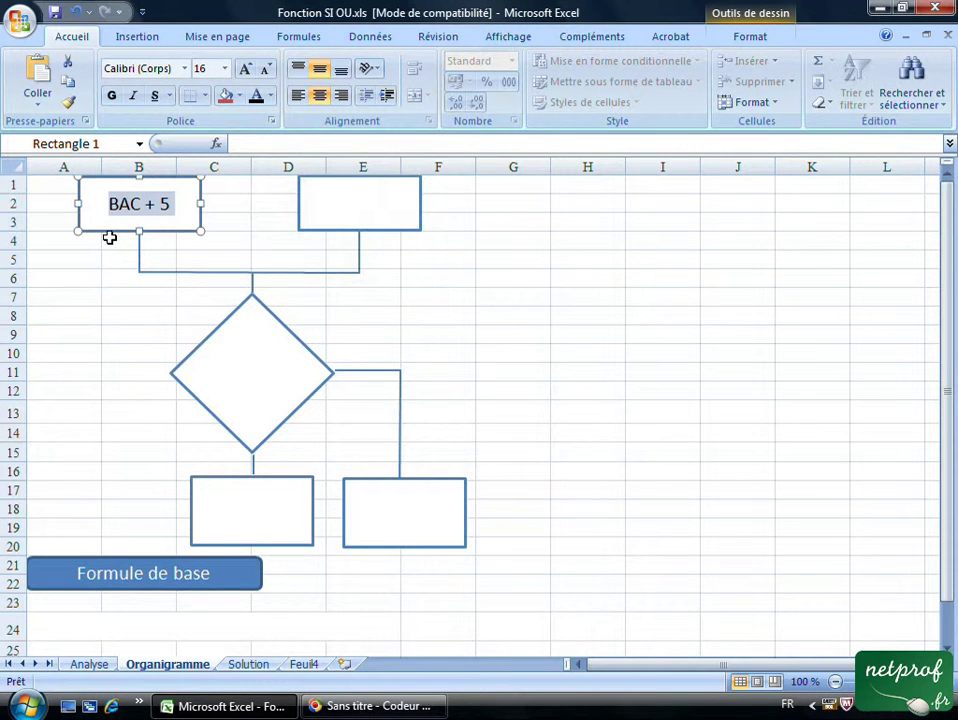
drag(324, 197, 403, 197)
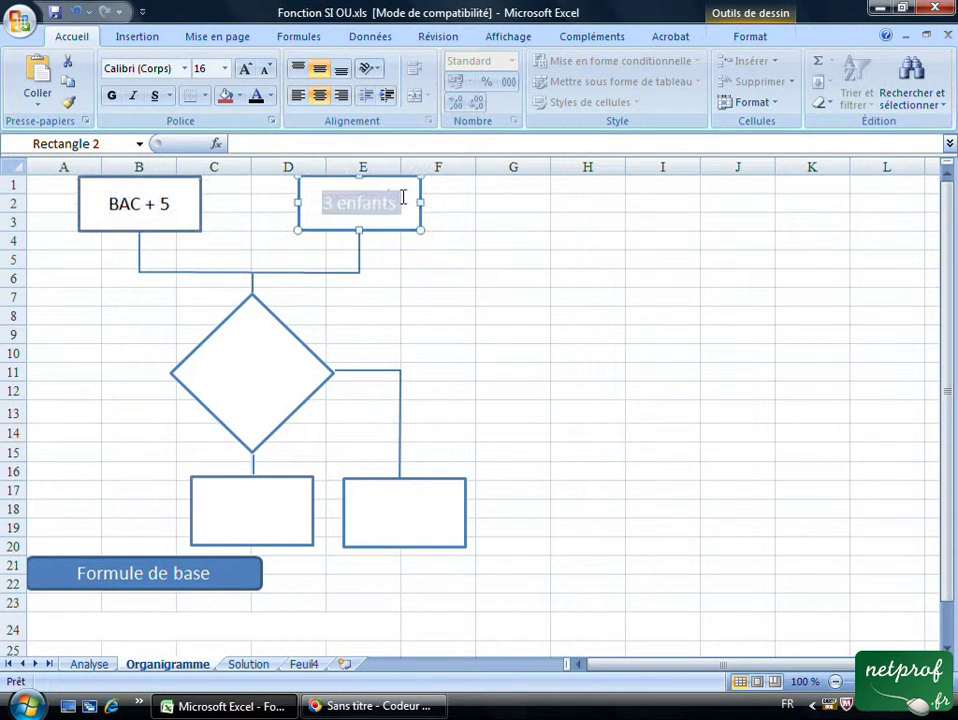
click(255, 96)
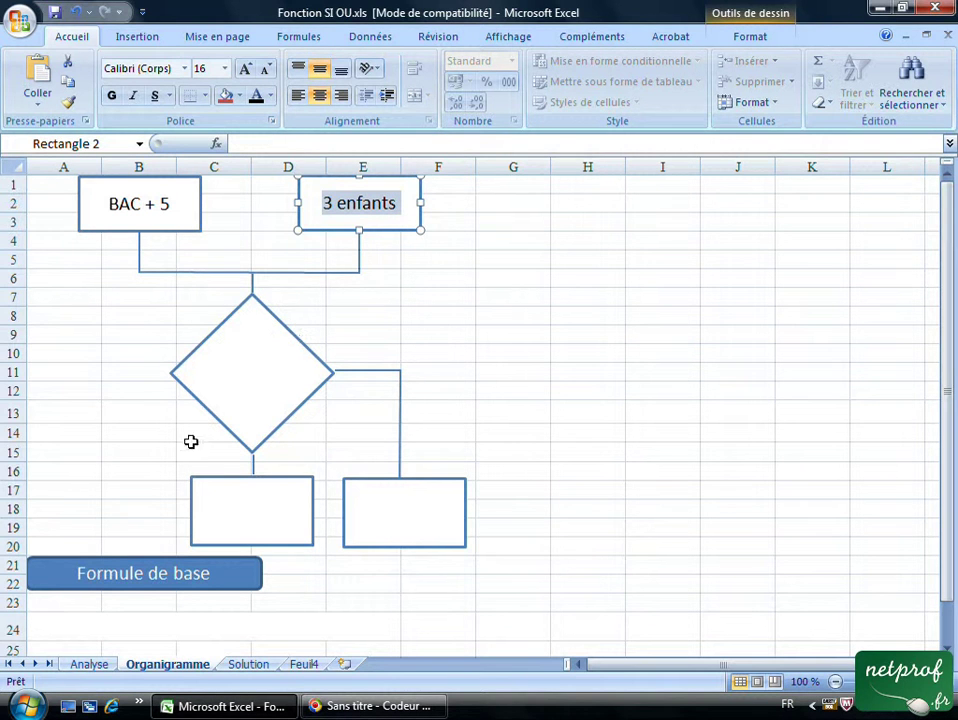
Step: Replace the diamond's text with 'BAC + 5 OU 3 enfants' in a dark font colour
click(242, 332)
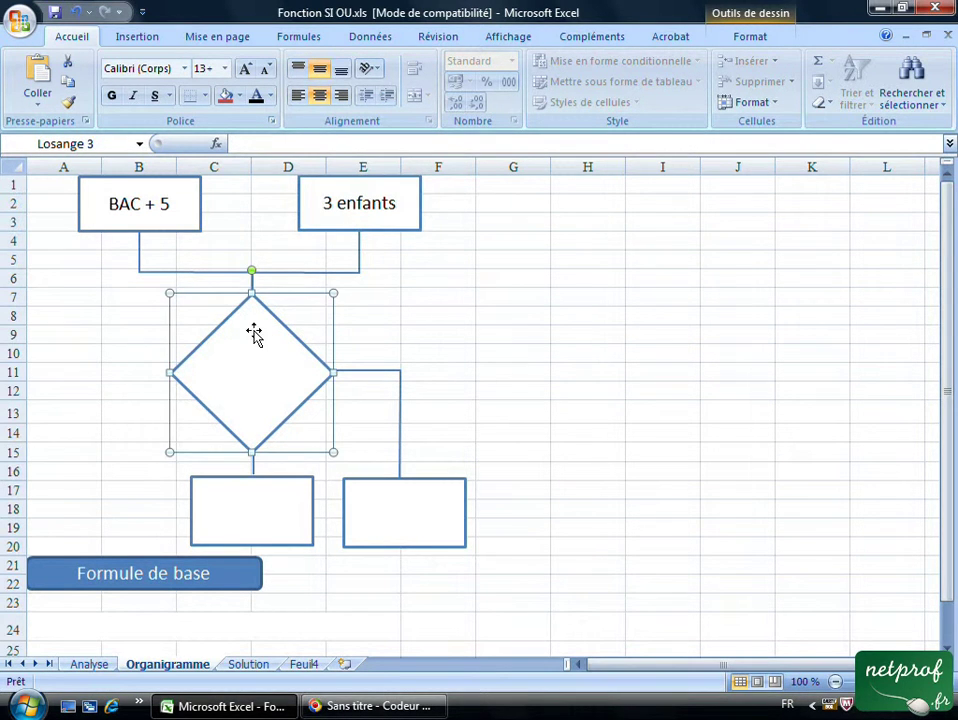
click(423, 313)
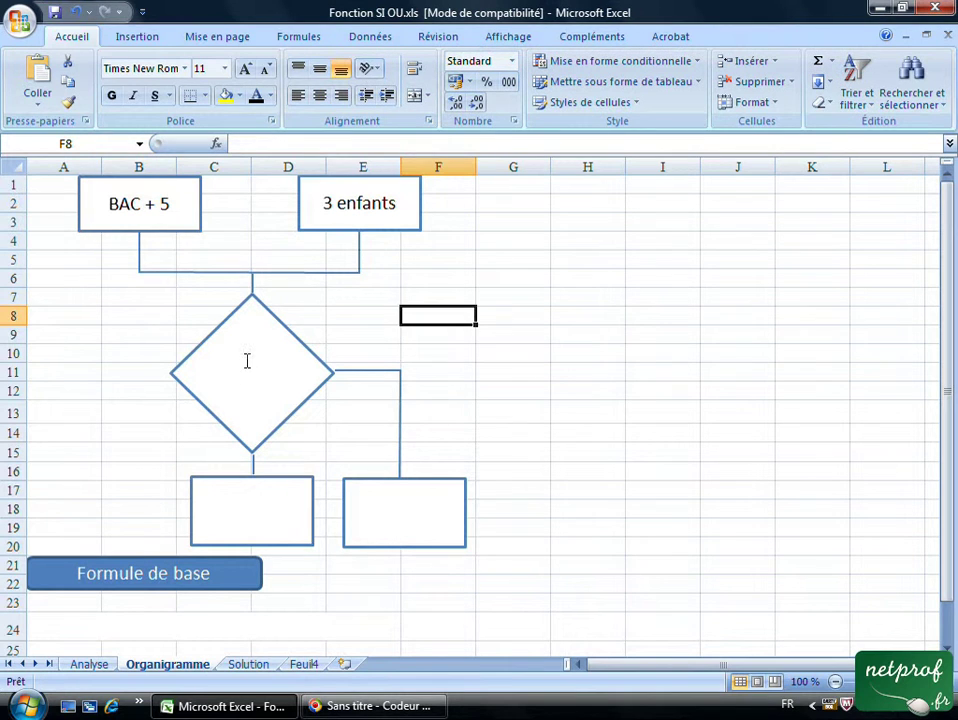
drag(247, 361, 280, 423)
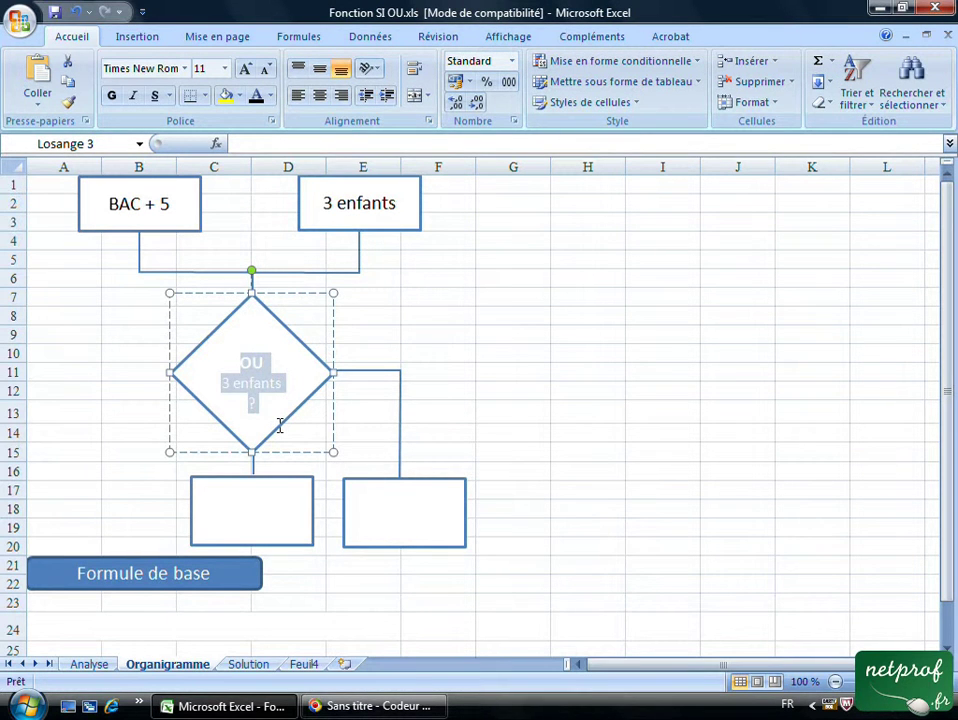
key(Delete)
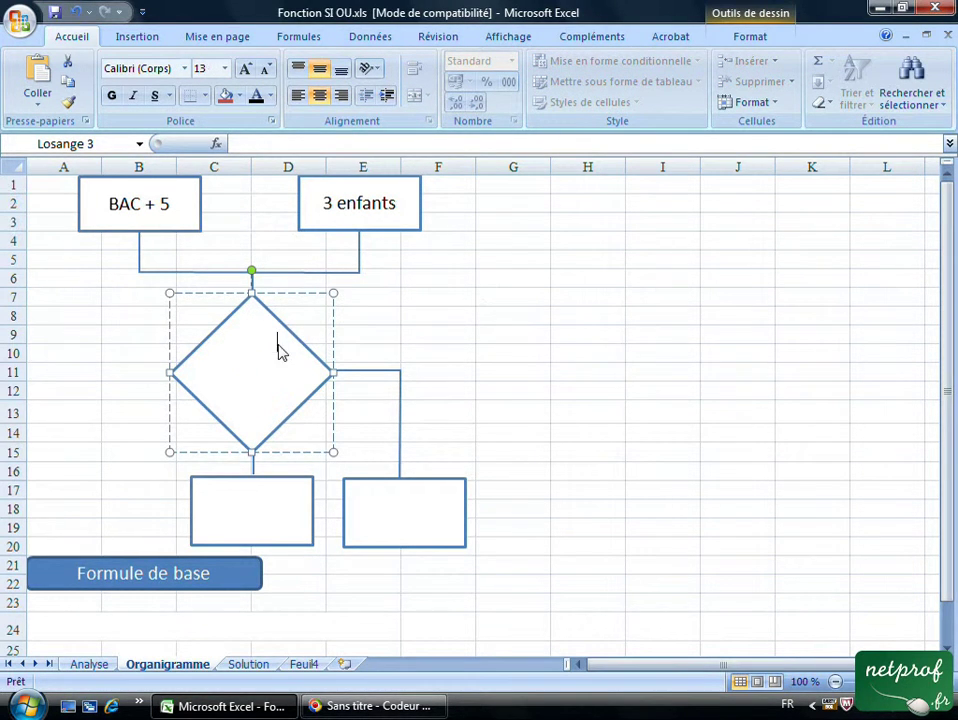
key(ctrl+v)
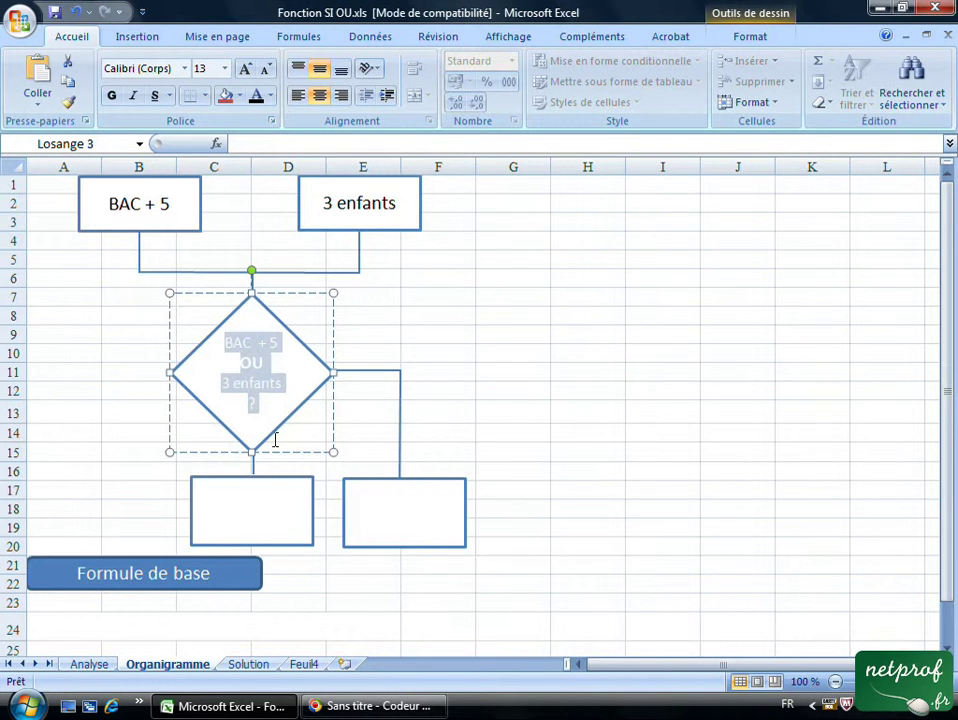
click(256, 95)
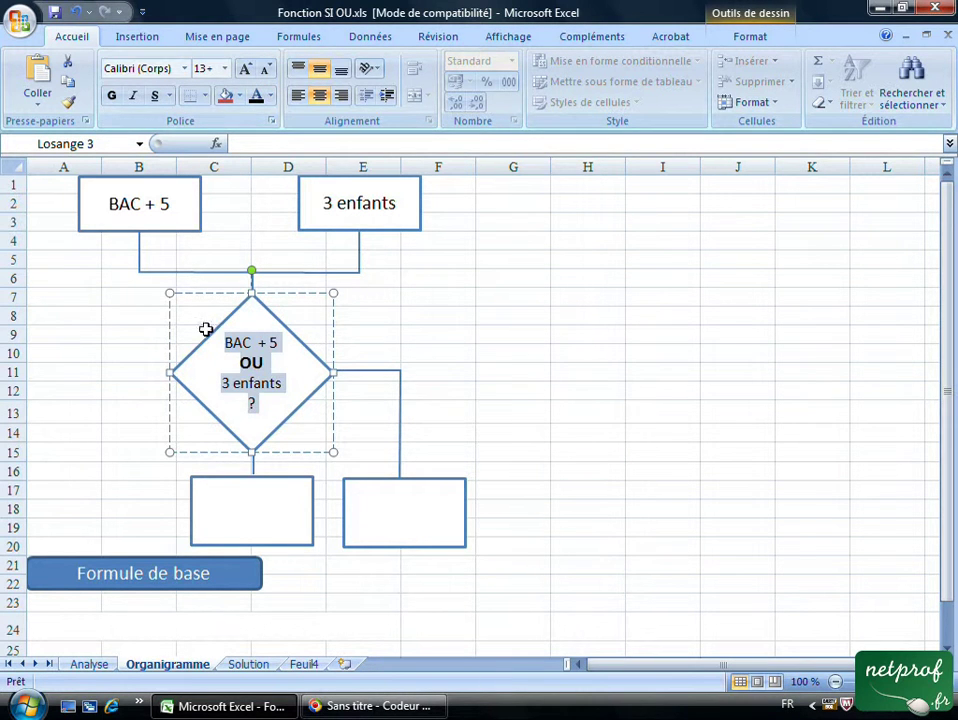
click(249, 378)
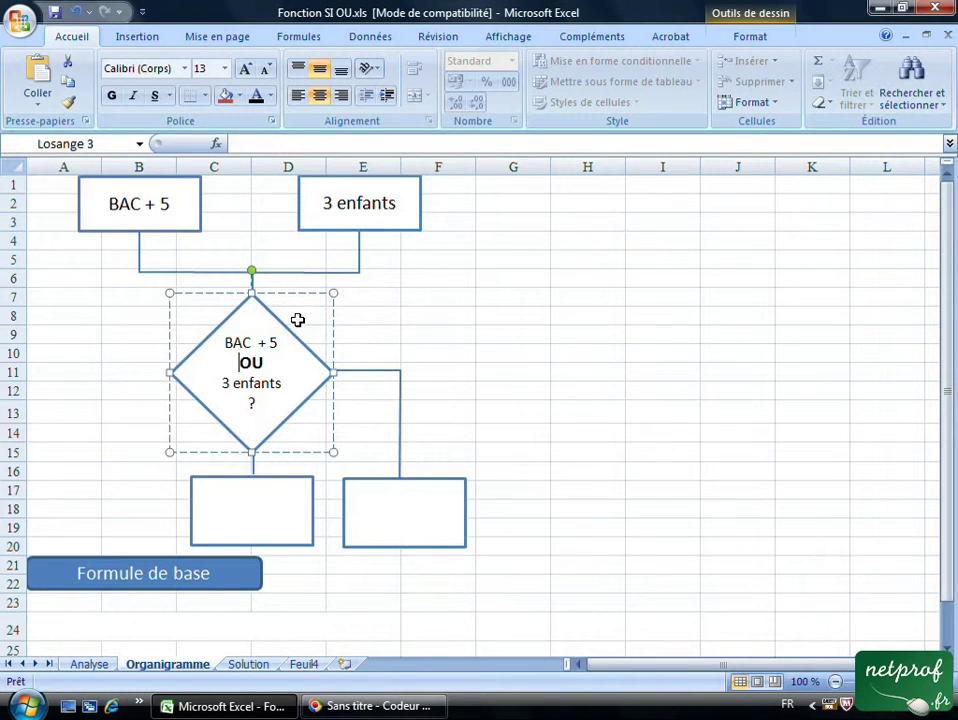
Step: Reveal the OUI branch label in F13 and NON in C15
click(436, 410)
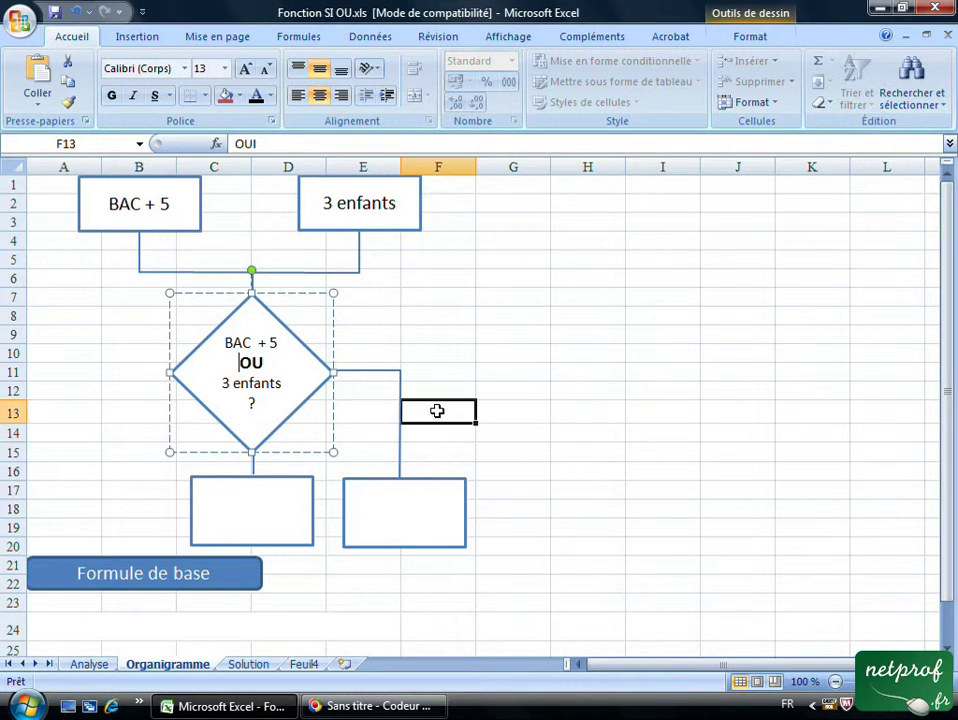
click(256, 96)
click(201, 451)
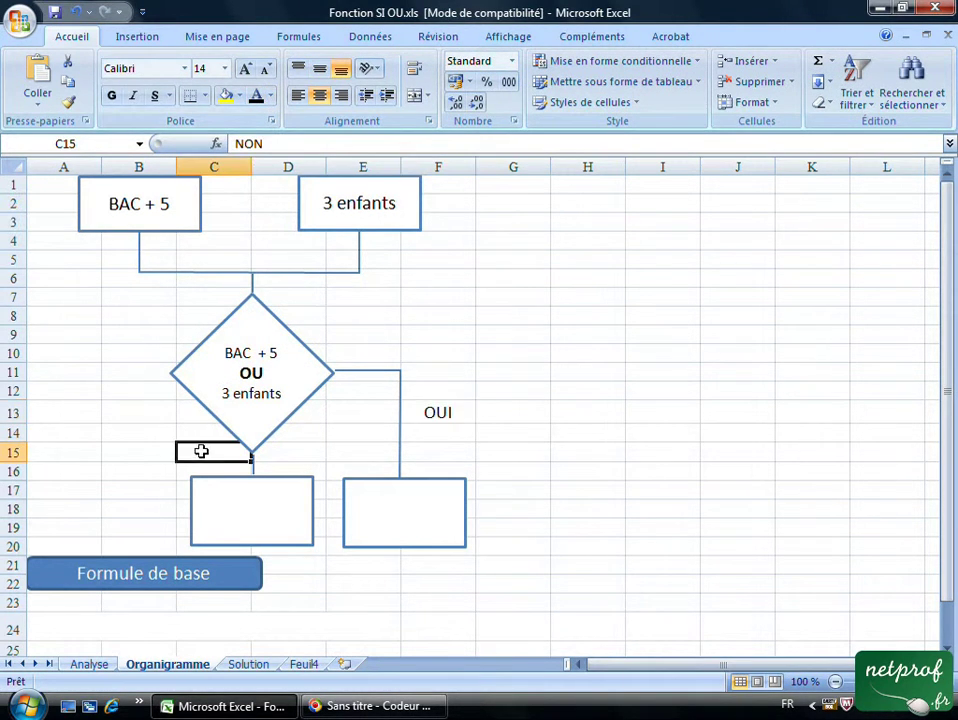
click(256, 96)
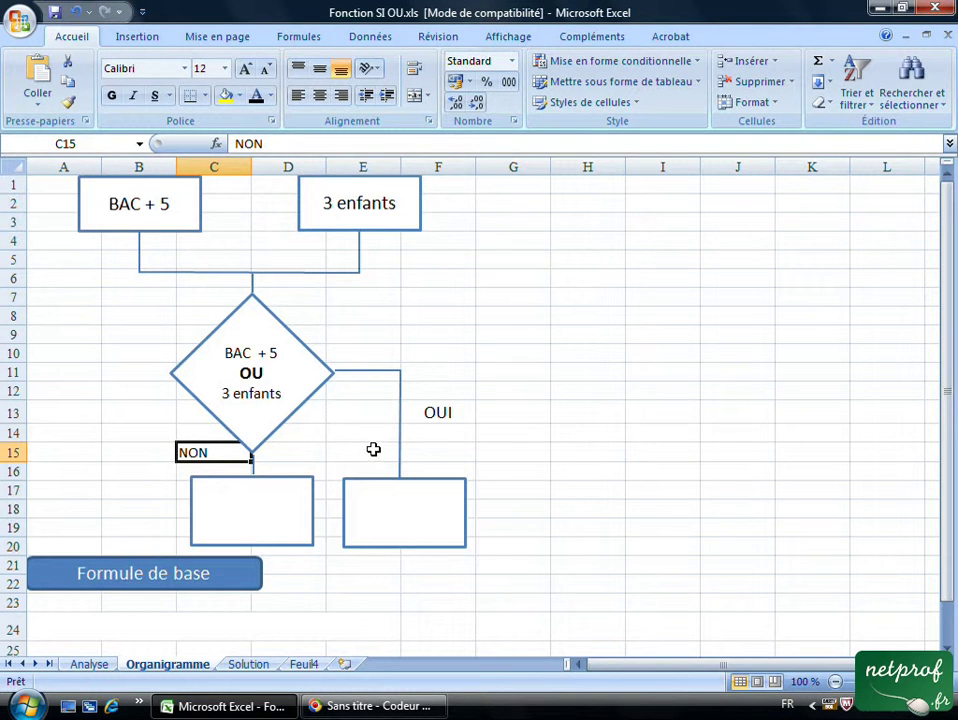
Step: Select the flowchart, then cell A24 holding the hidden formula
click(106, 388)
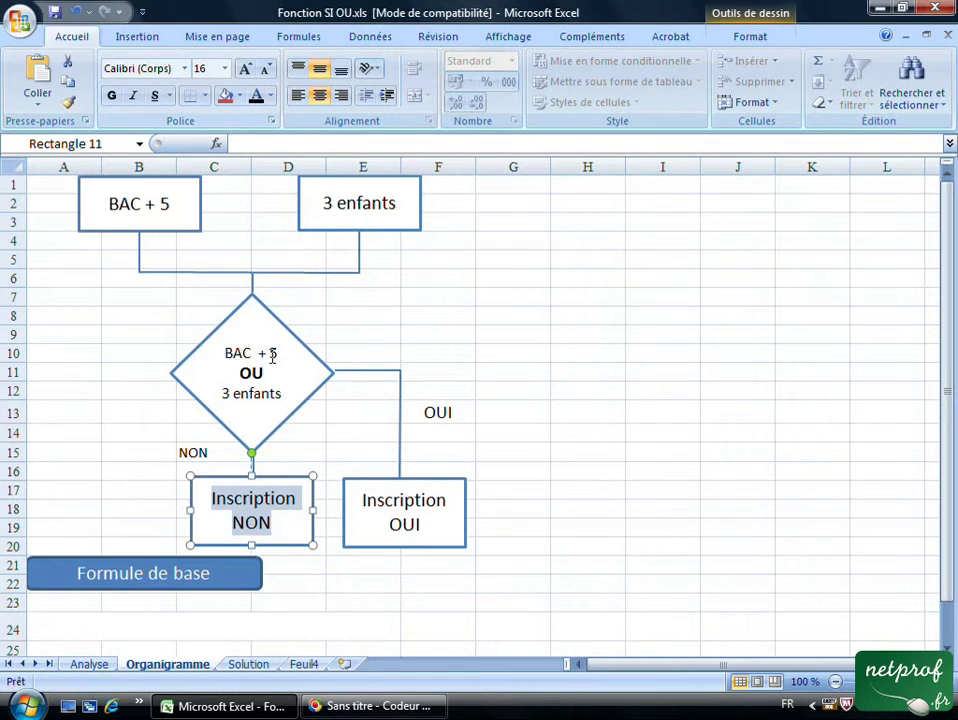
click(66, 627)
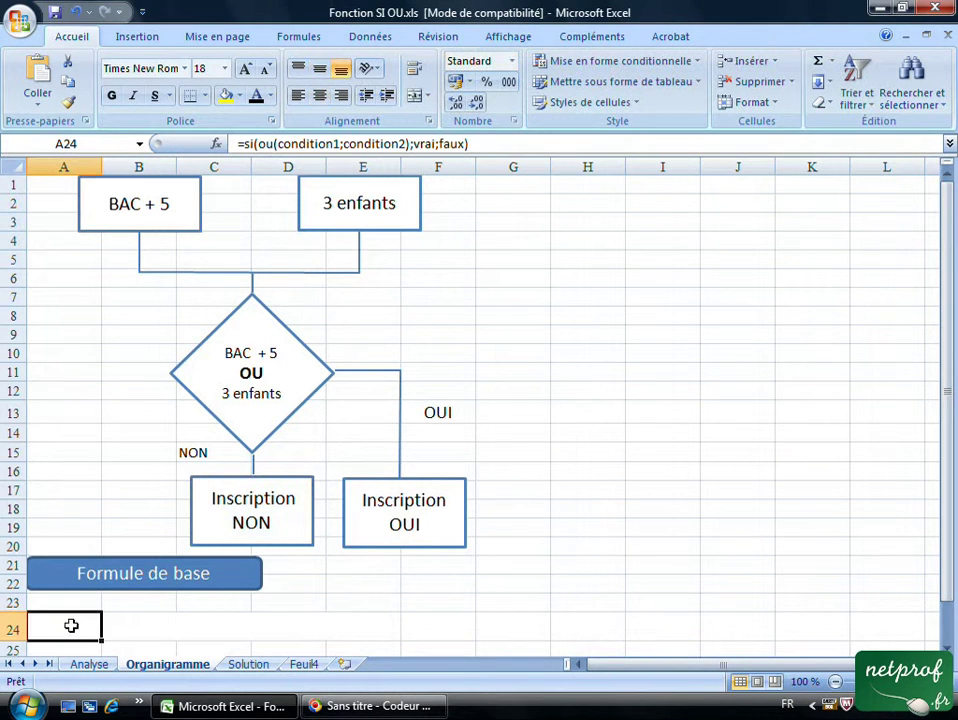
Step: Reveal the SI OU formula in A24, highlight its OU conditions, then go to the Solution sheet
click(256, 99)
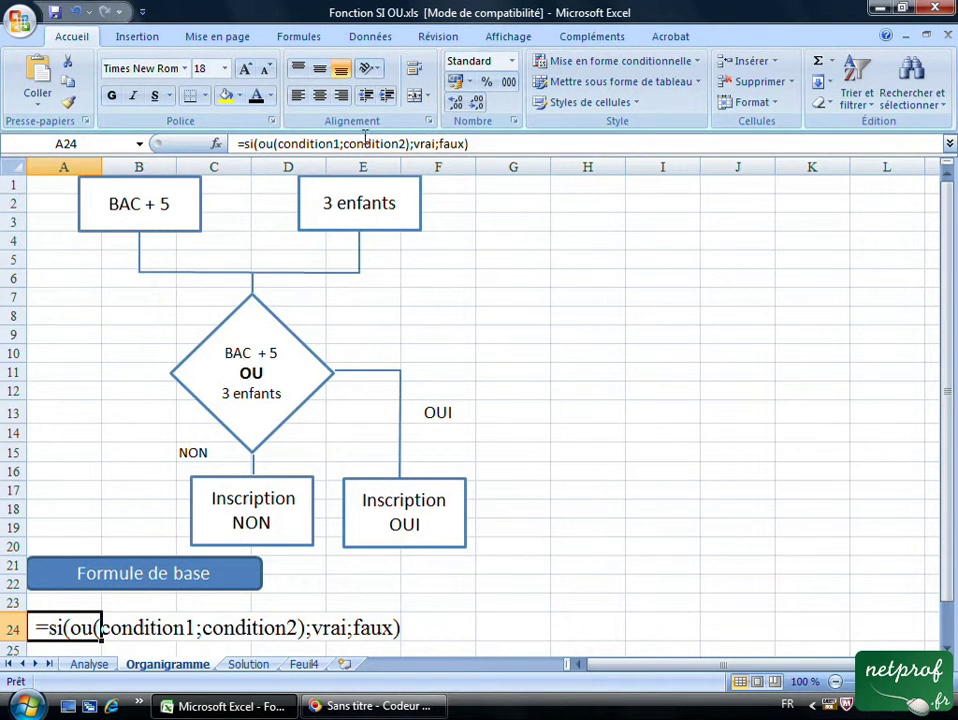
drag(279, 143, 400, 145)
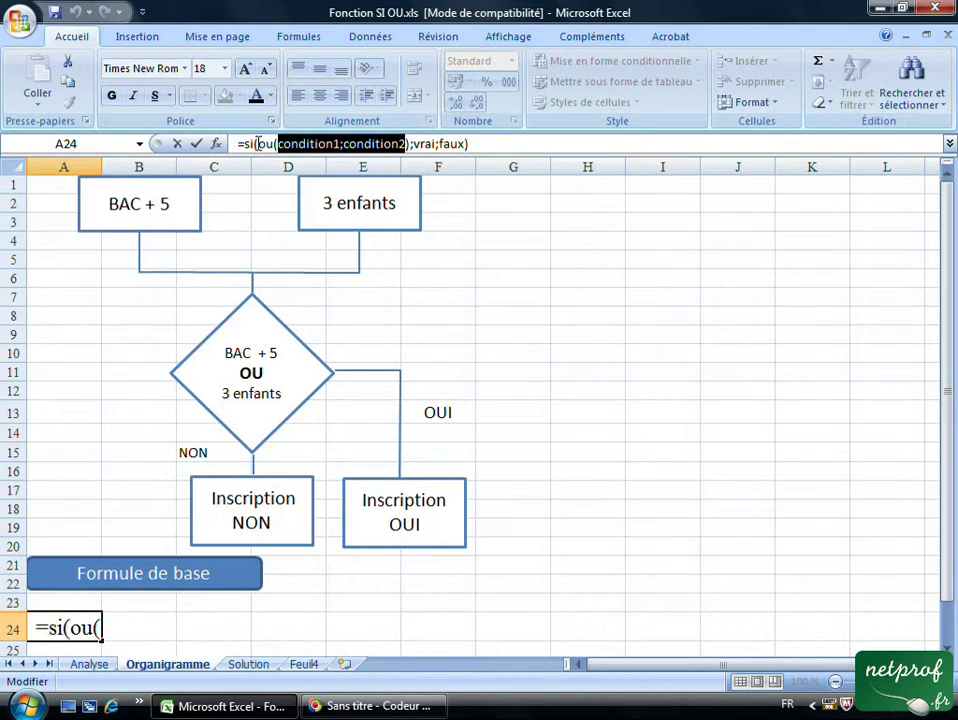
drag(257, 144, 411, 145)
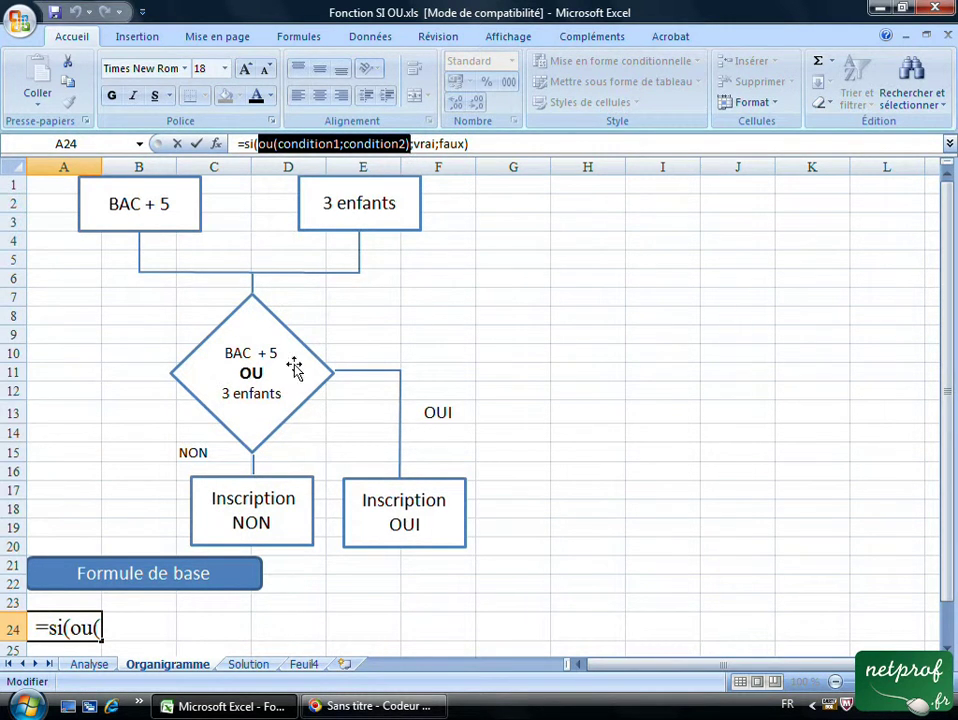
click(140, 322)
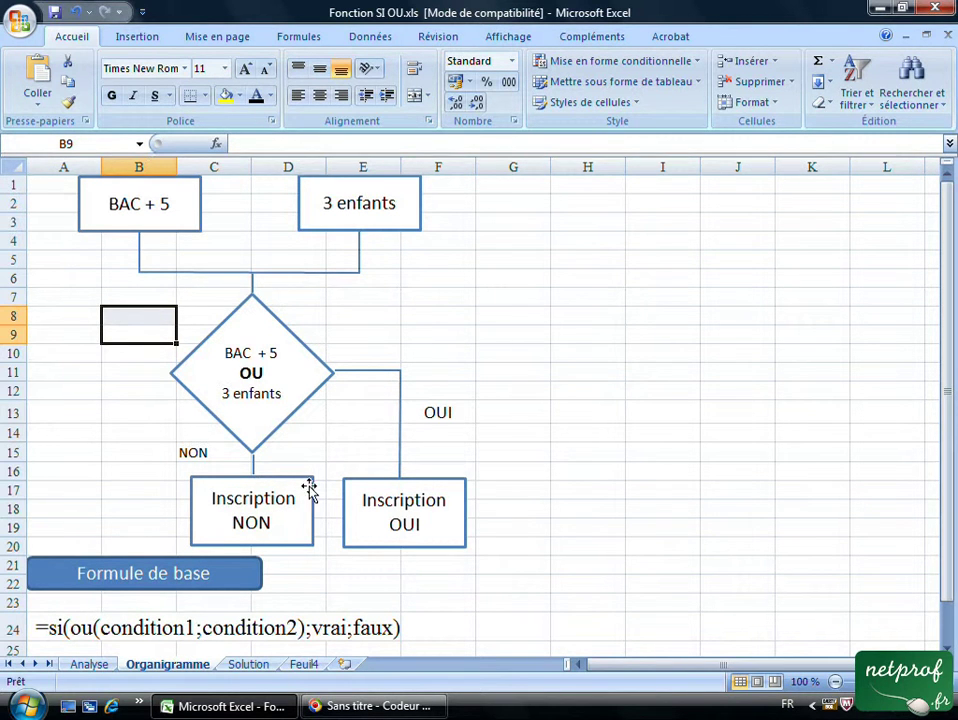
click(248, 664)
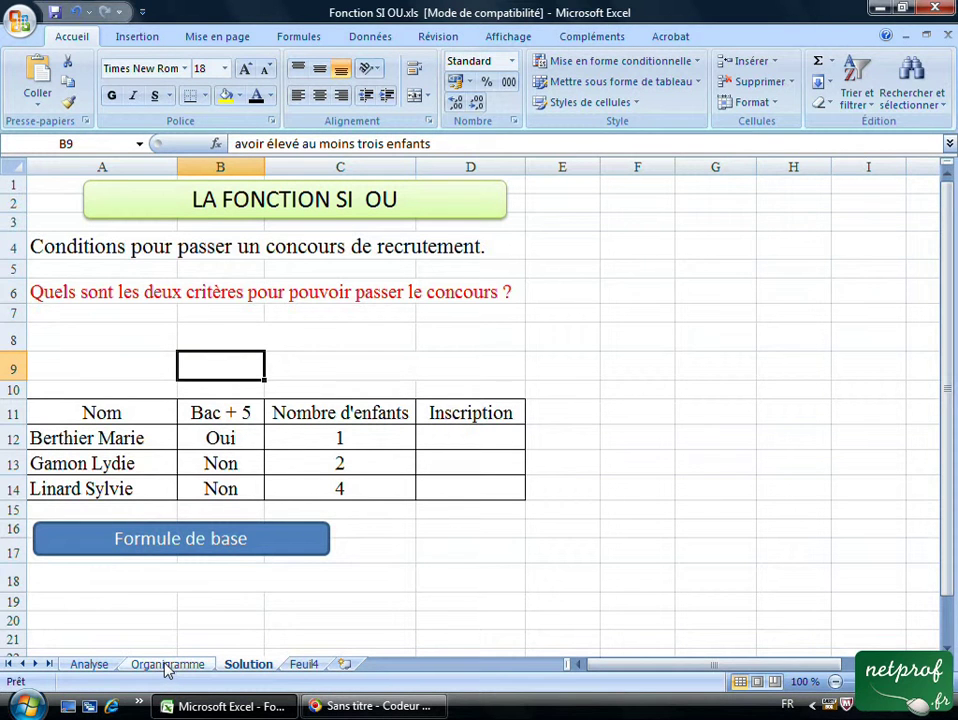
Step: Make A18's base formula and D12's Oui result visible with the font colour
click(94, 578)
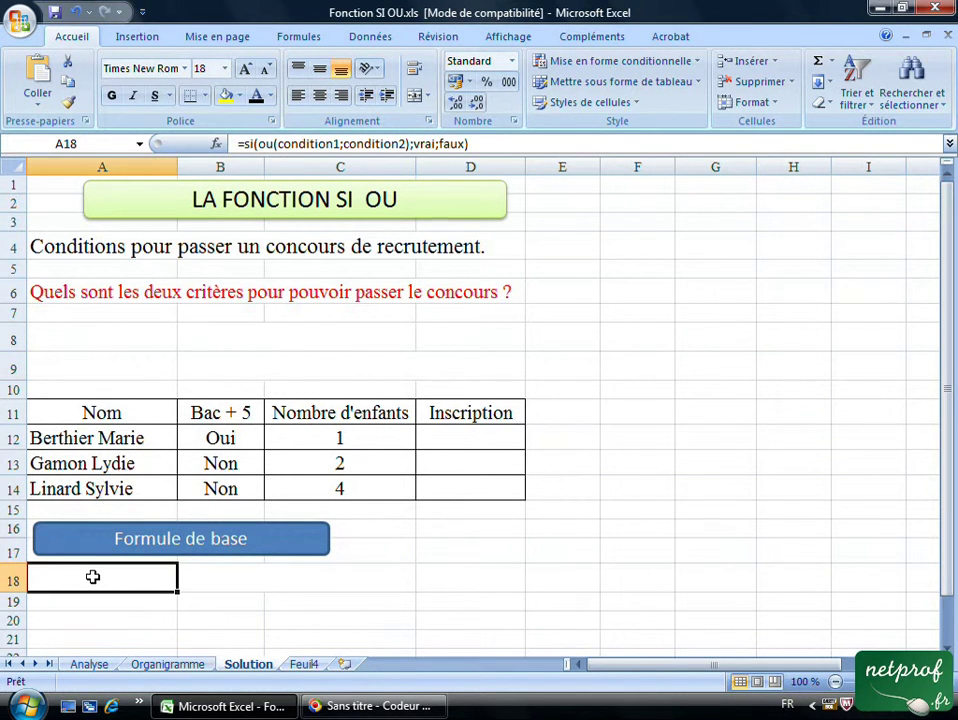
click(255, 95)
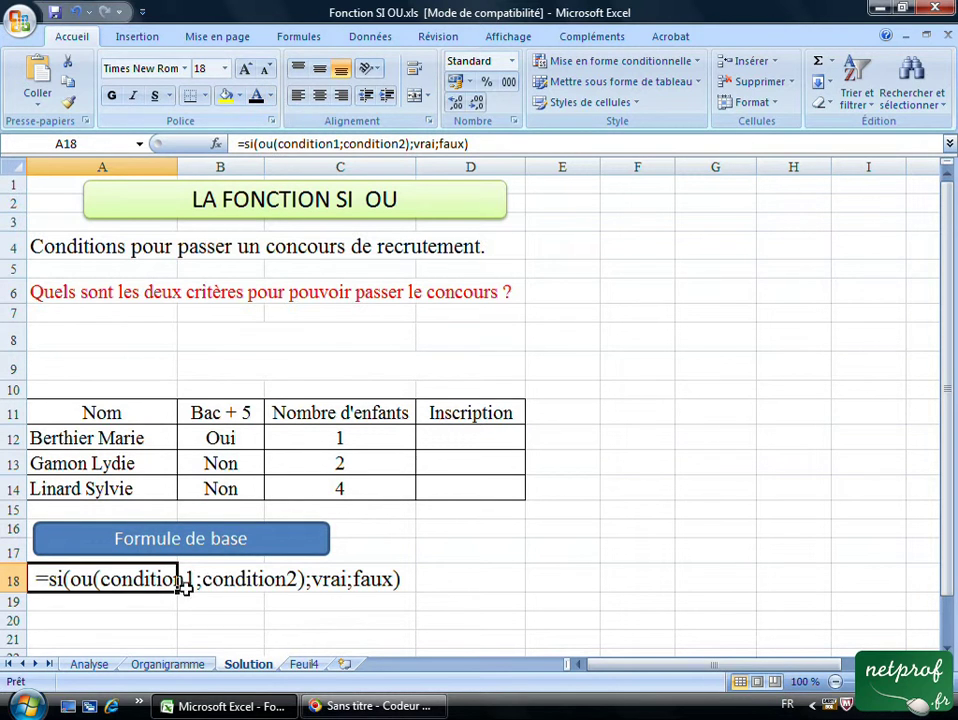
click(462, 437)
click(255, 95)
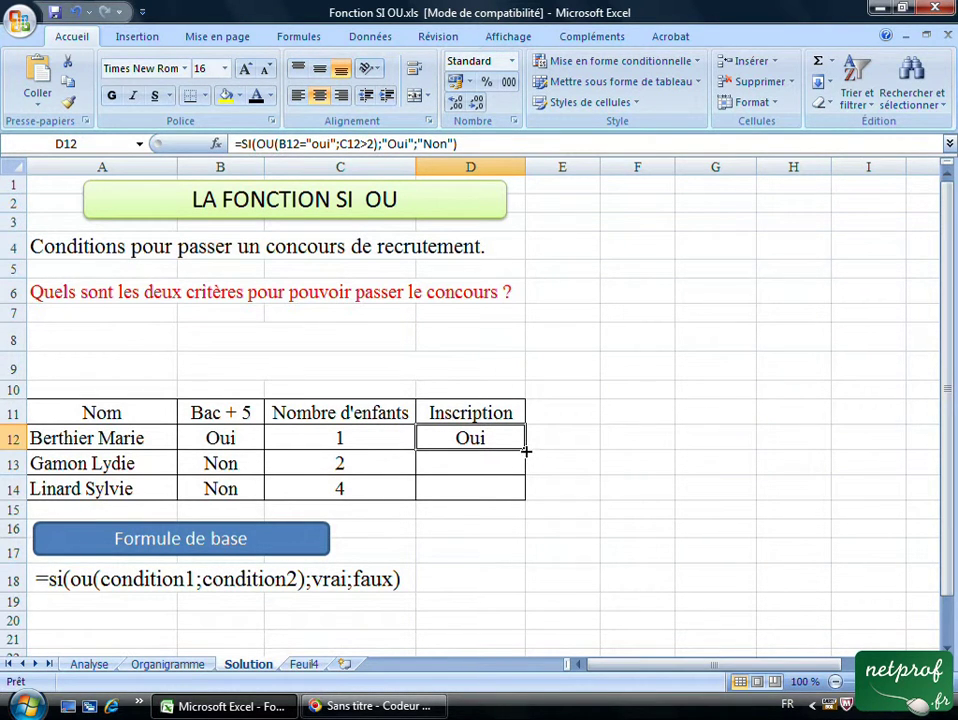
Step: Fill D12's =SI(OU(B12="oui";C12>2);"Oui";"Non") formula down to D14
drag(525, 451, 526, 498)
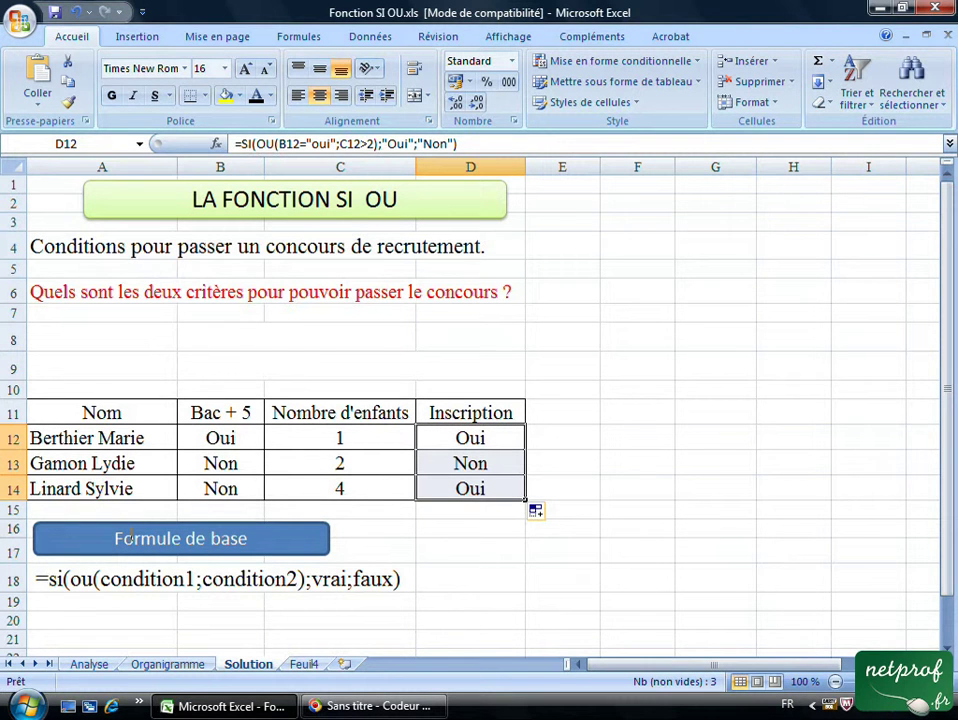